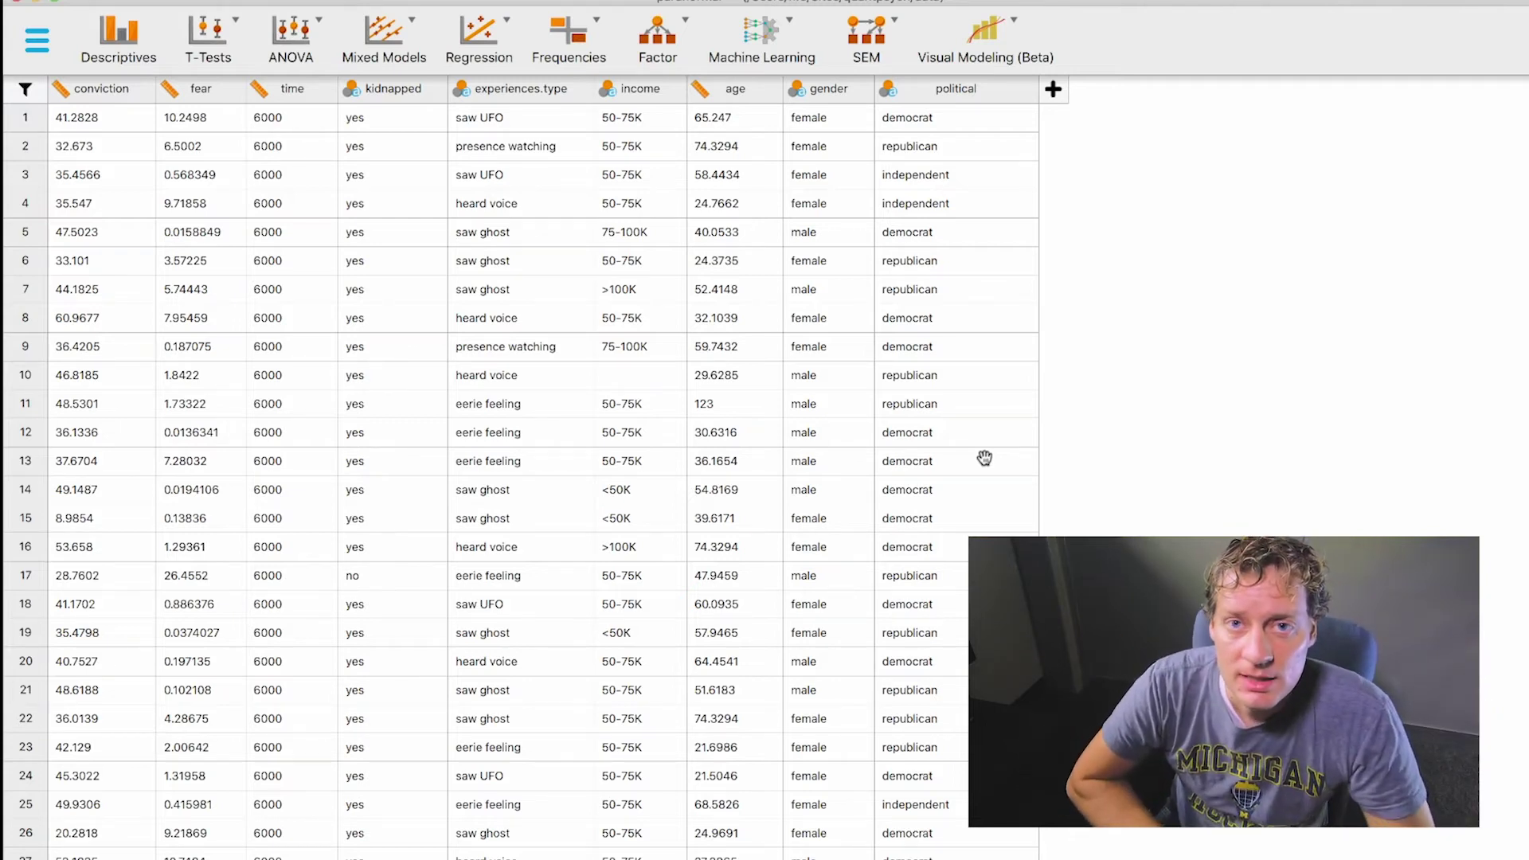
# Create a Flexplot with income as the dependent variable
pyautogui.click(984, 31)
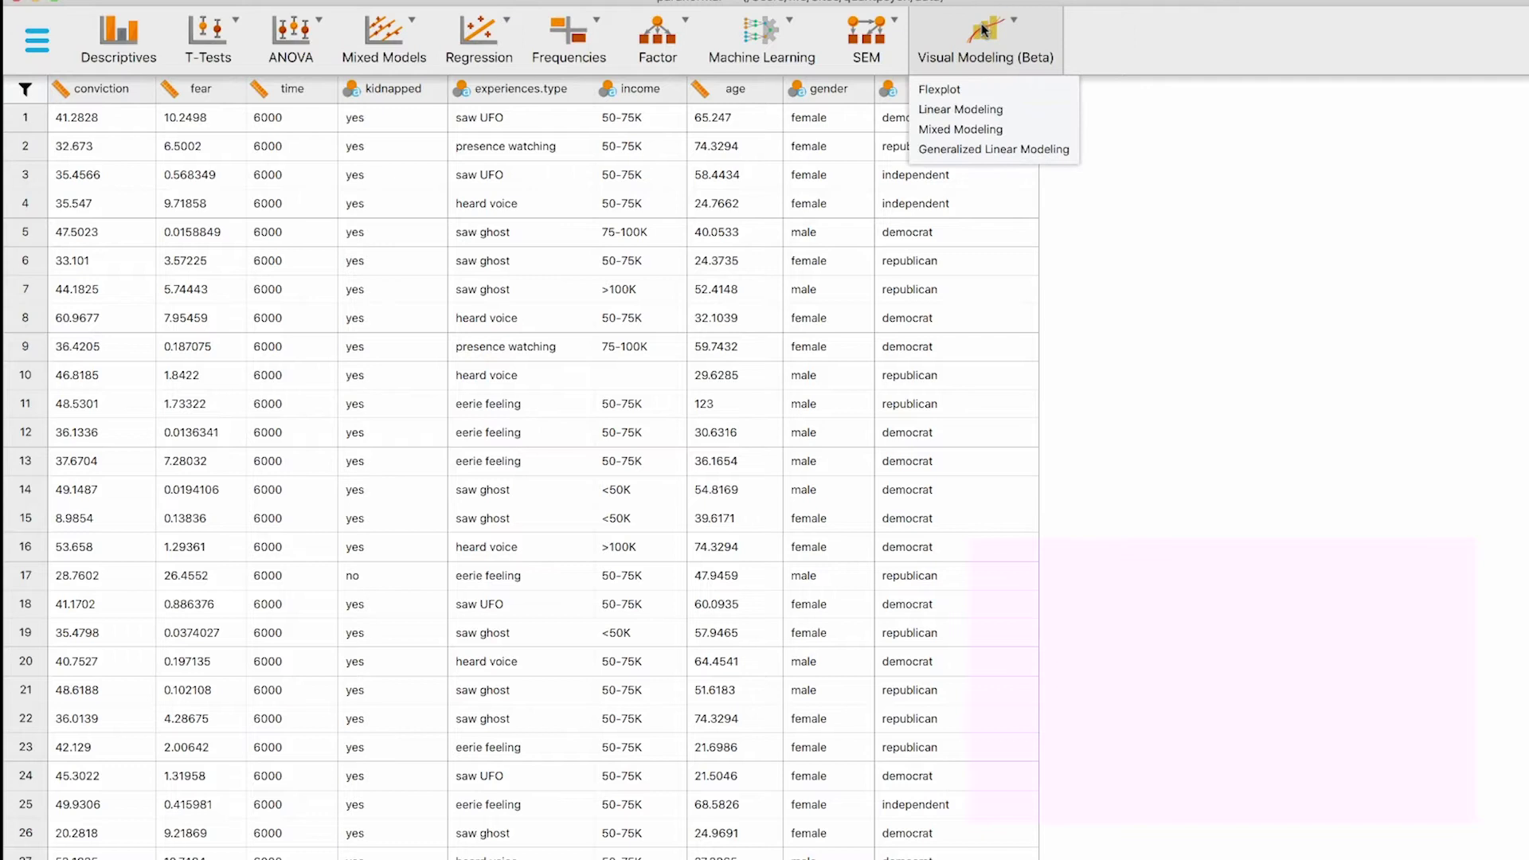
pyautogui.click(957, 93)
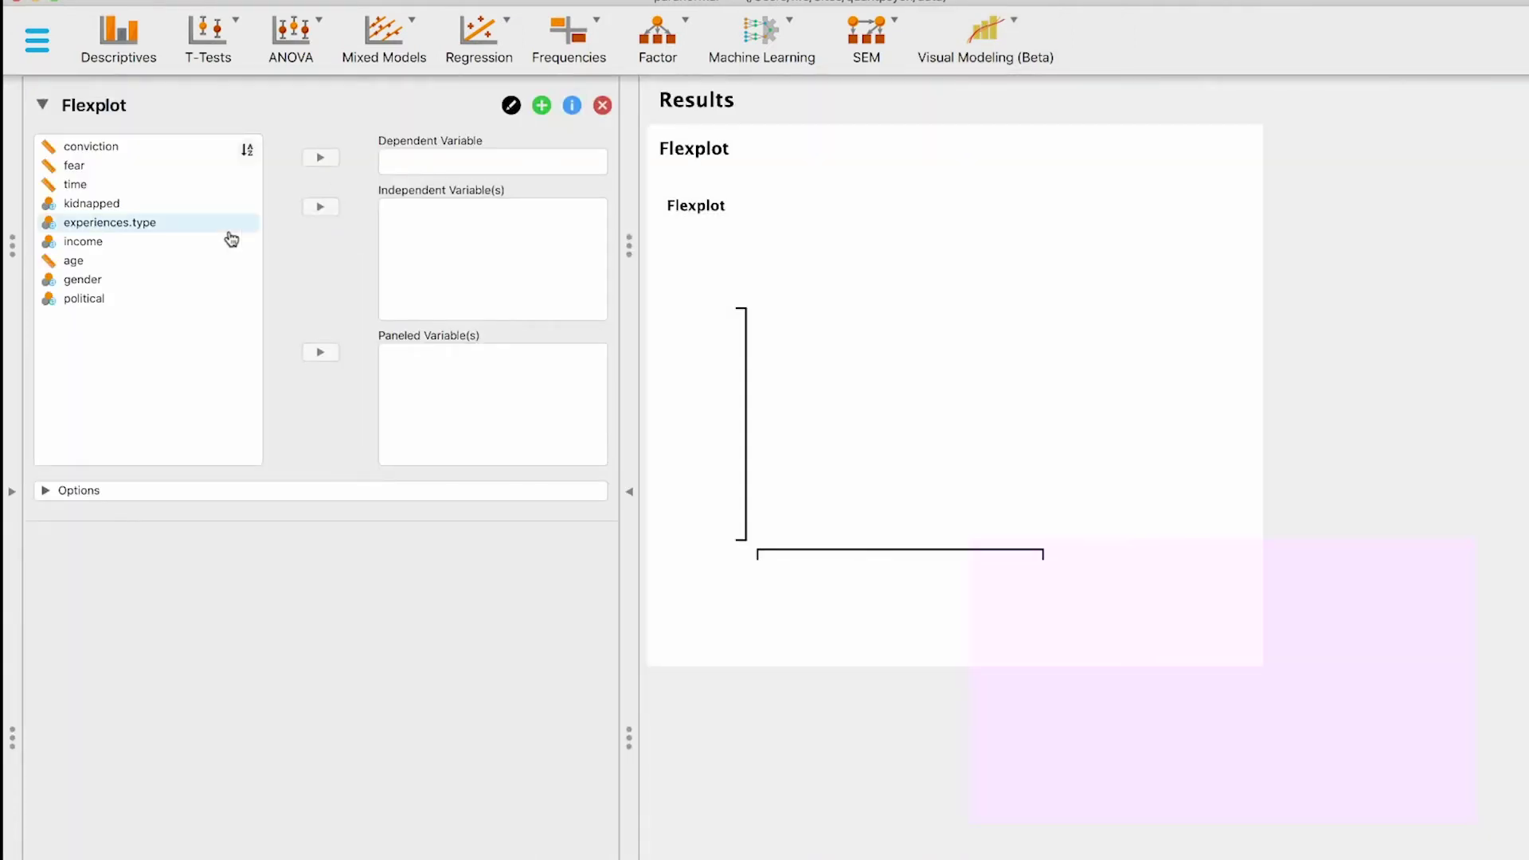
pyautogui.click(116, 244)
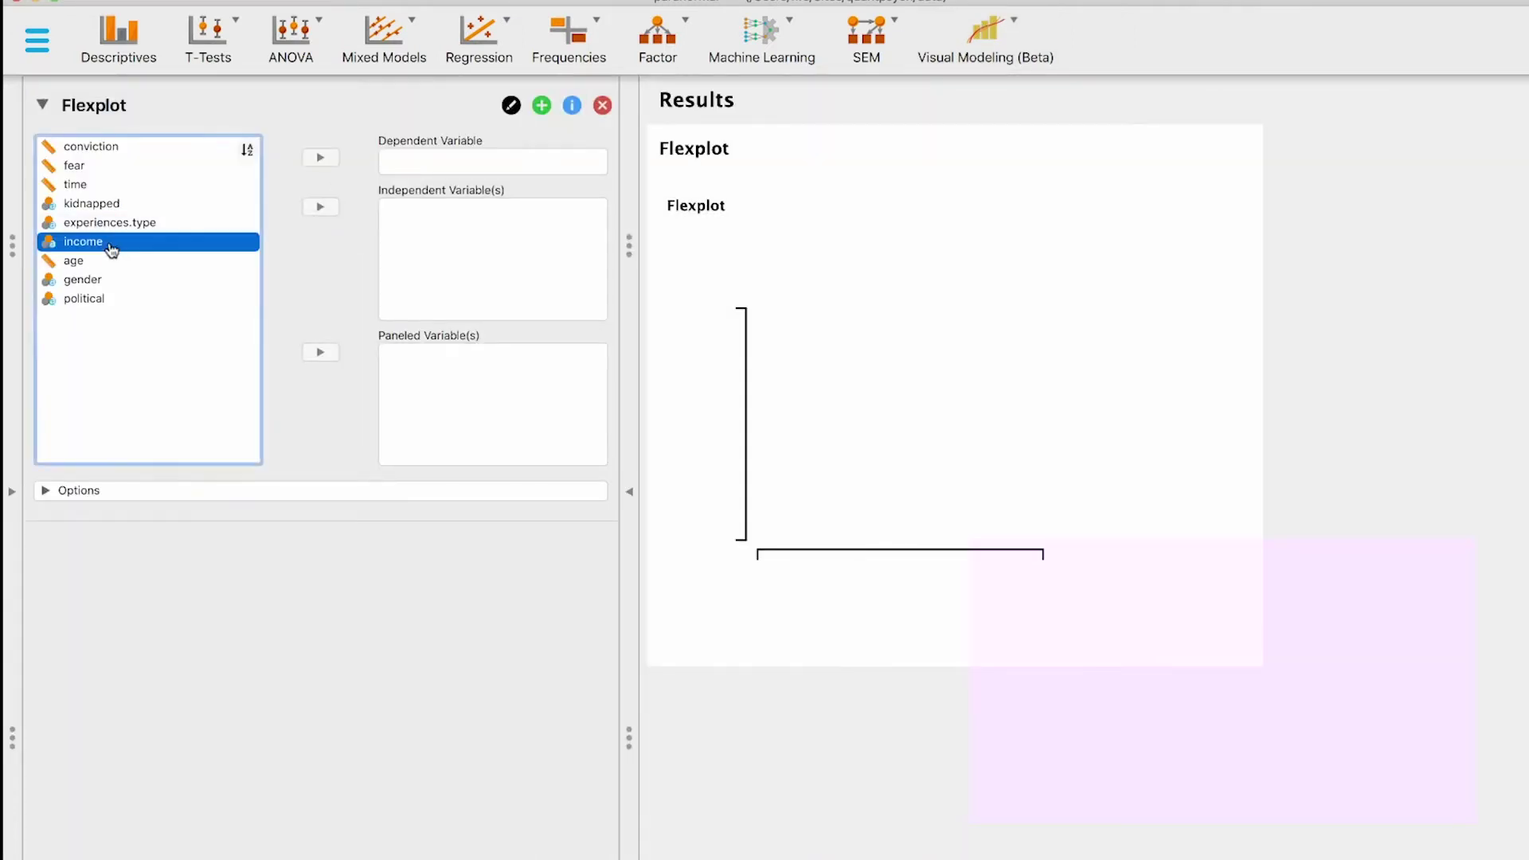
pyautogui.click(321, 159)
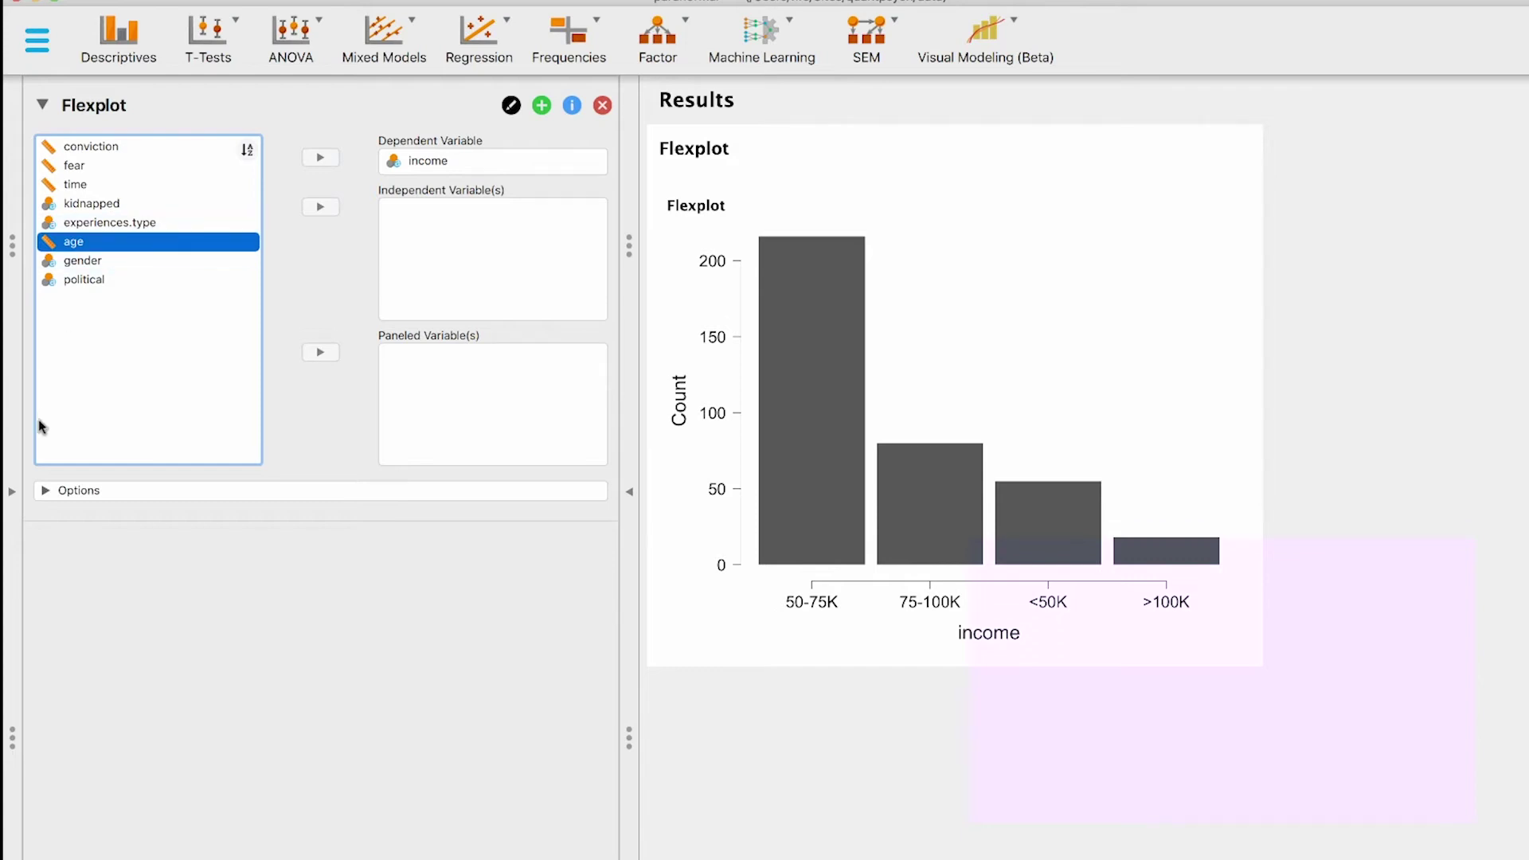
# Add an ordinal computed column named income_ordered to the data, defined through R code
pyautogui.click(12, 492)
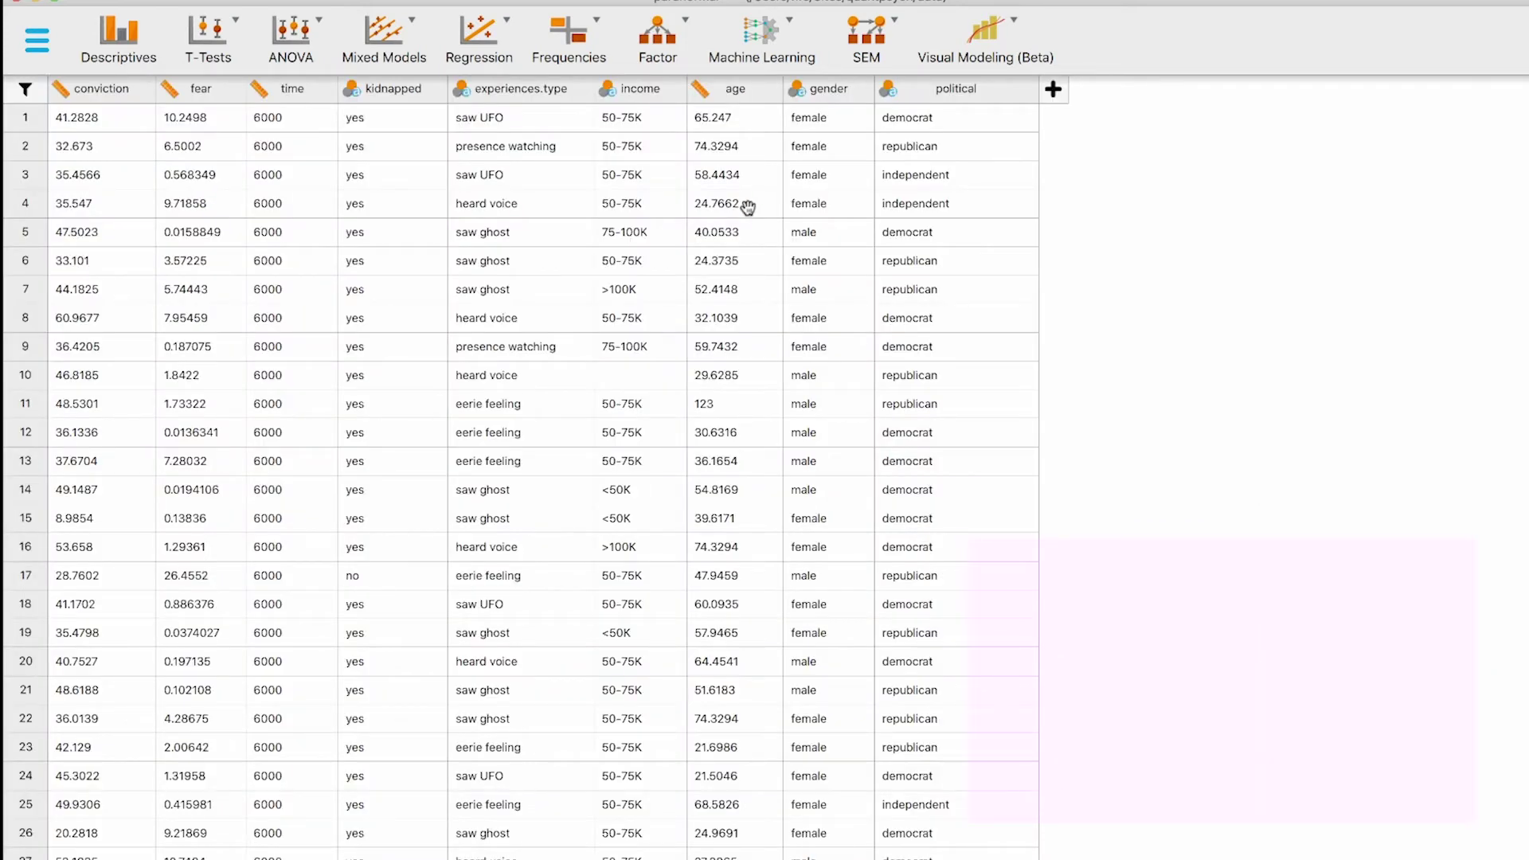
pyautogui.click(1054, 90)
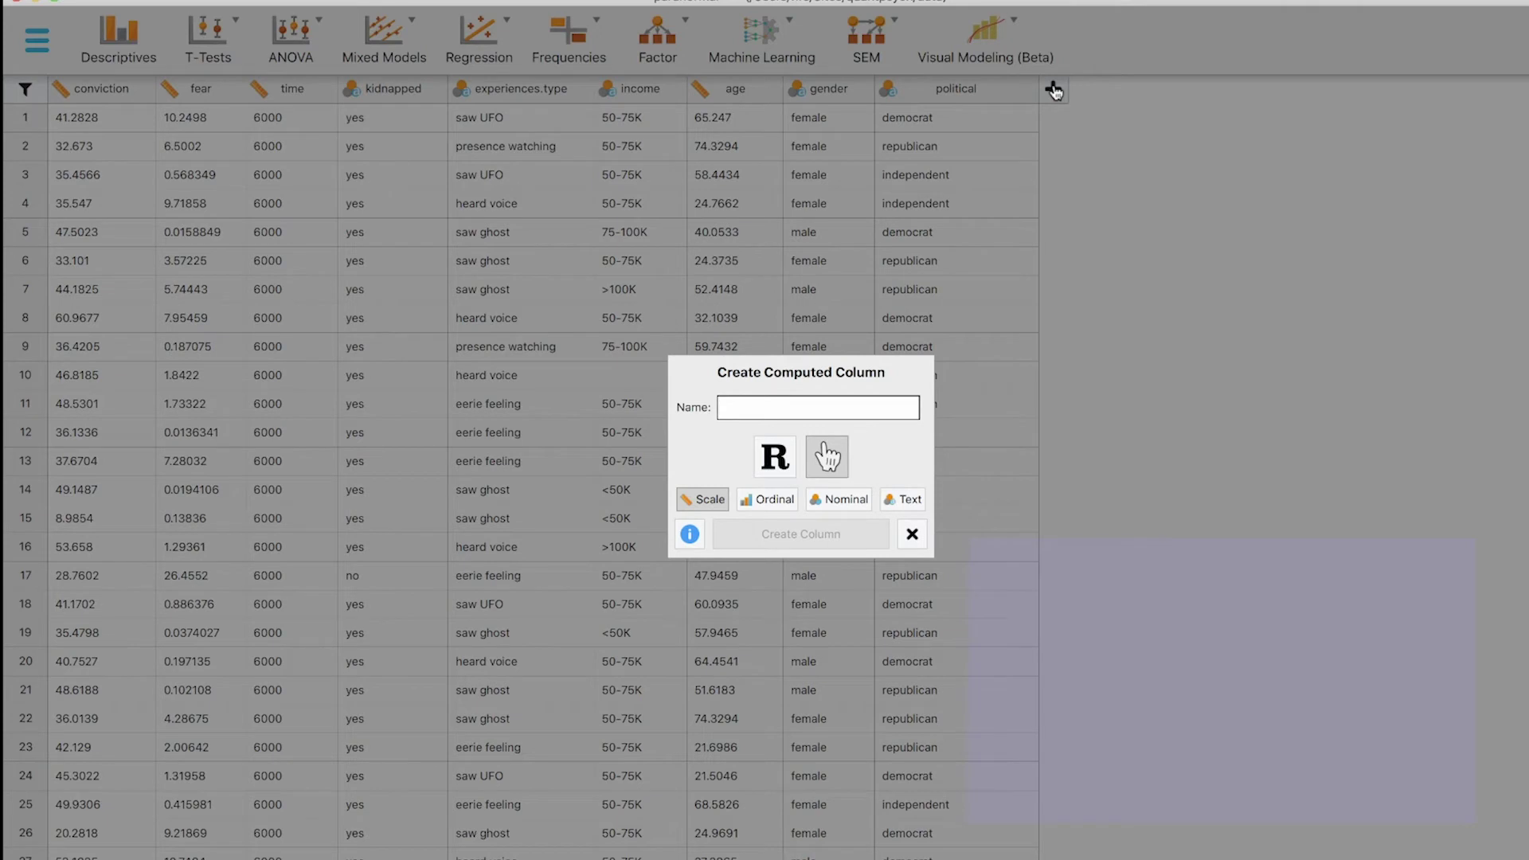
pyautogui.write('inco')
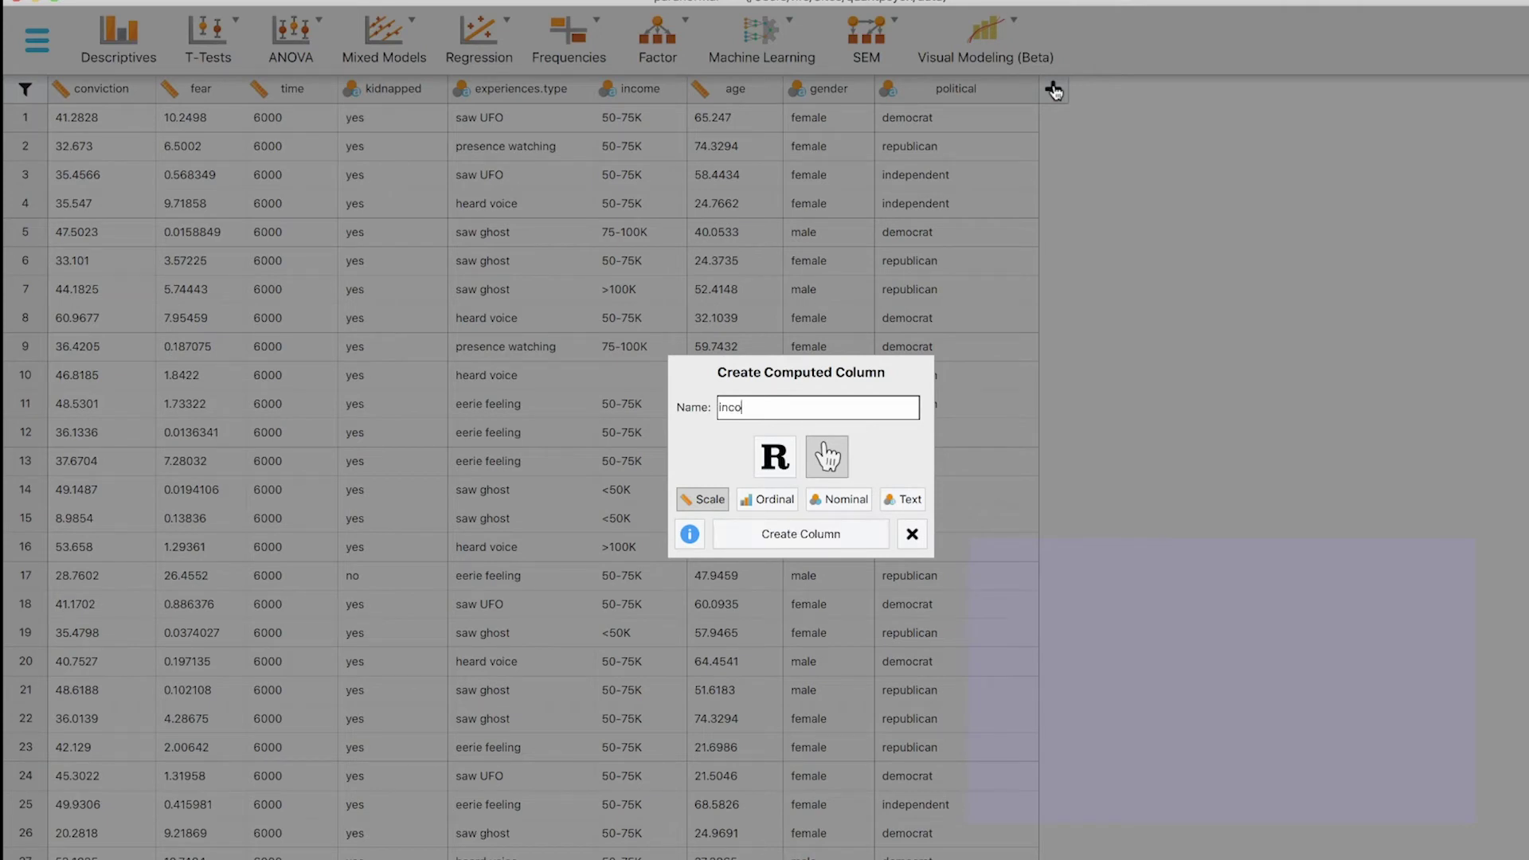
pyautogui.write('me_ordered')
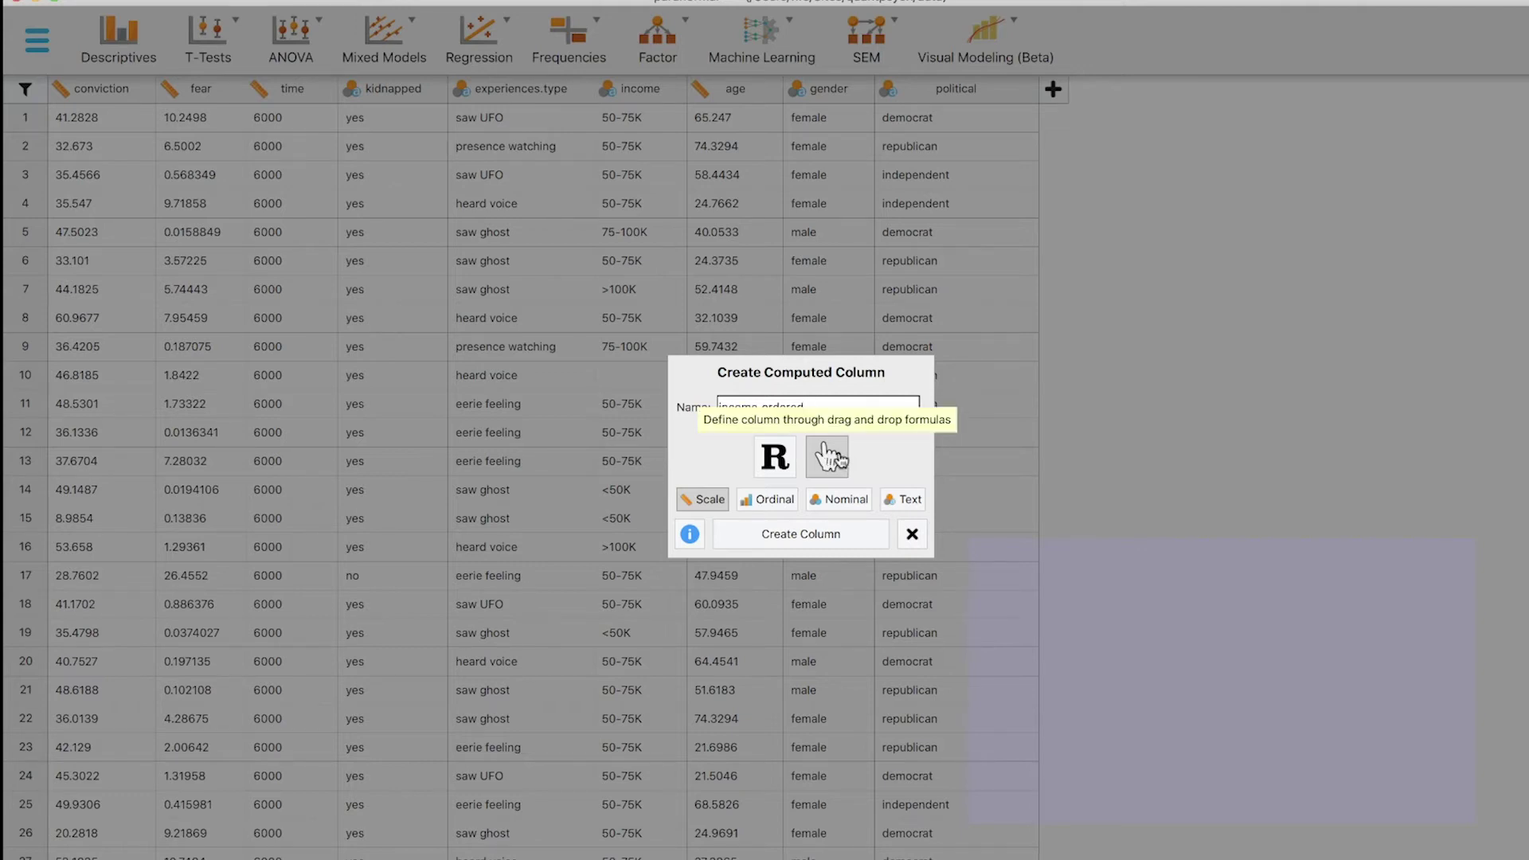
pyautogui.click(779, 465)
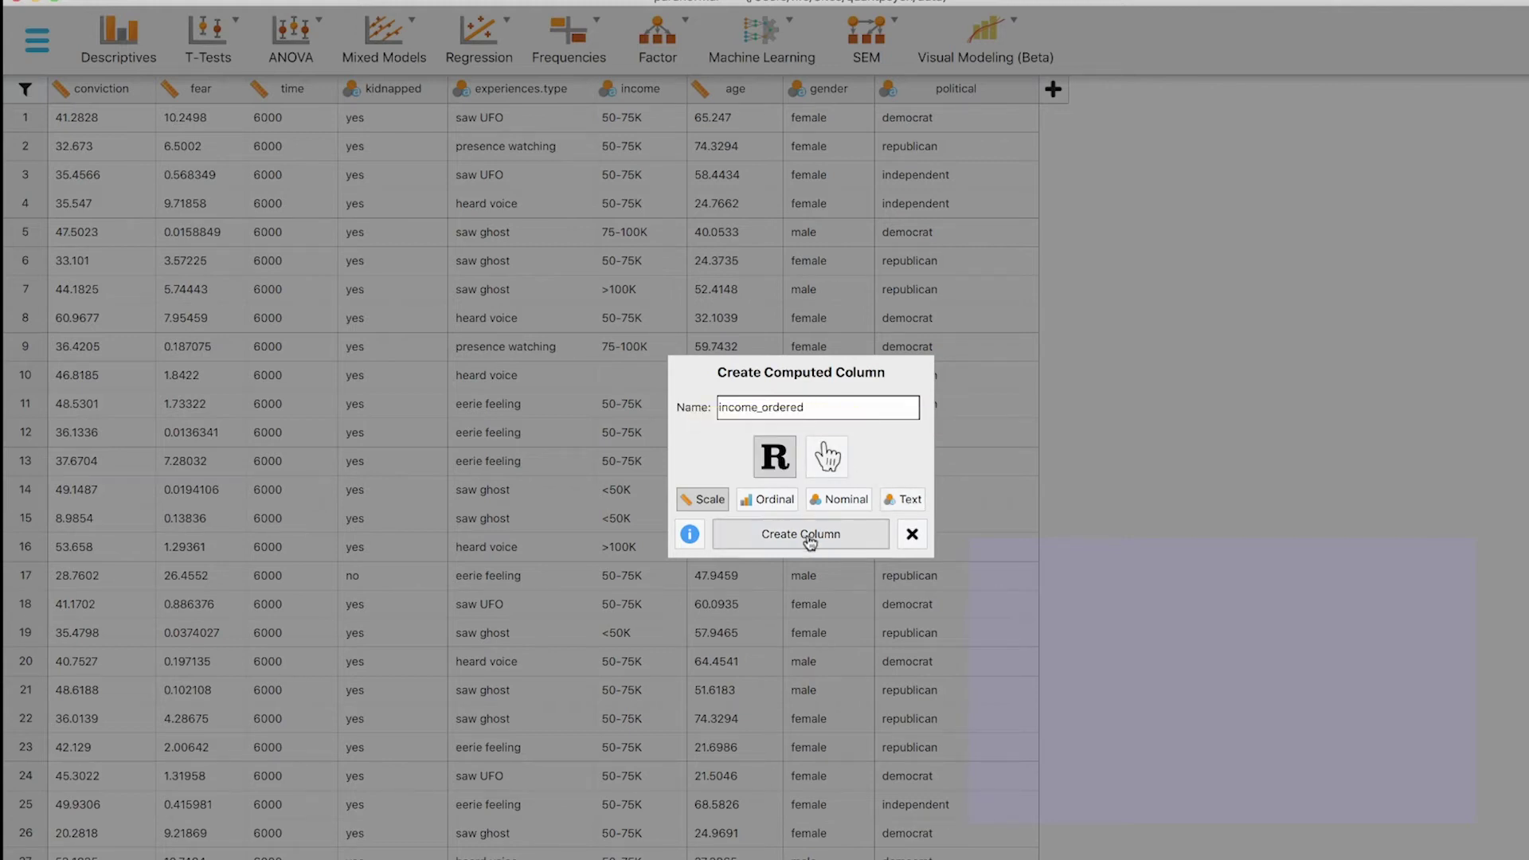
pyautogui.click(766, 503)
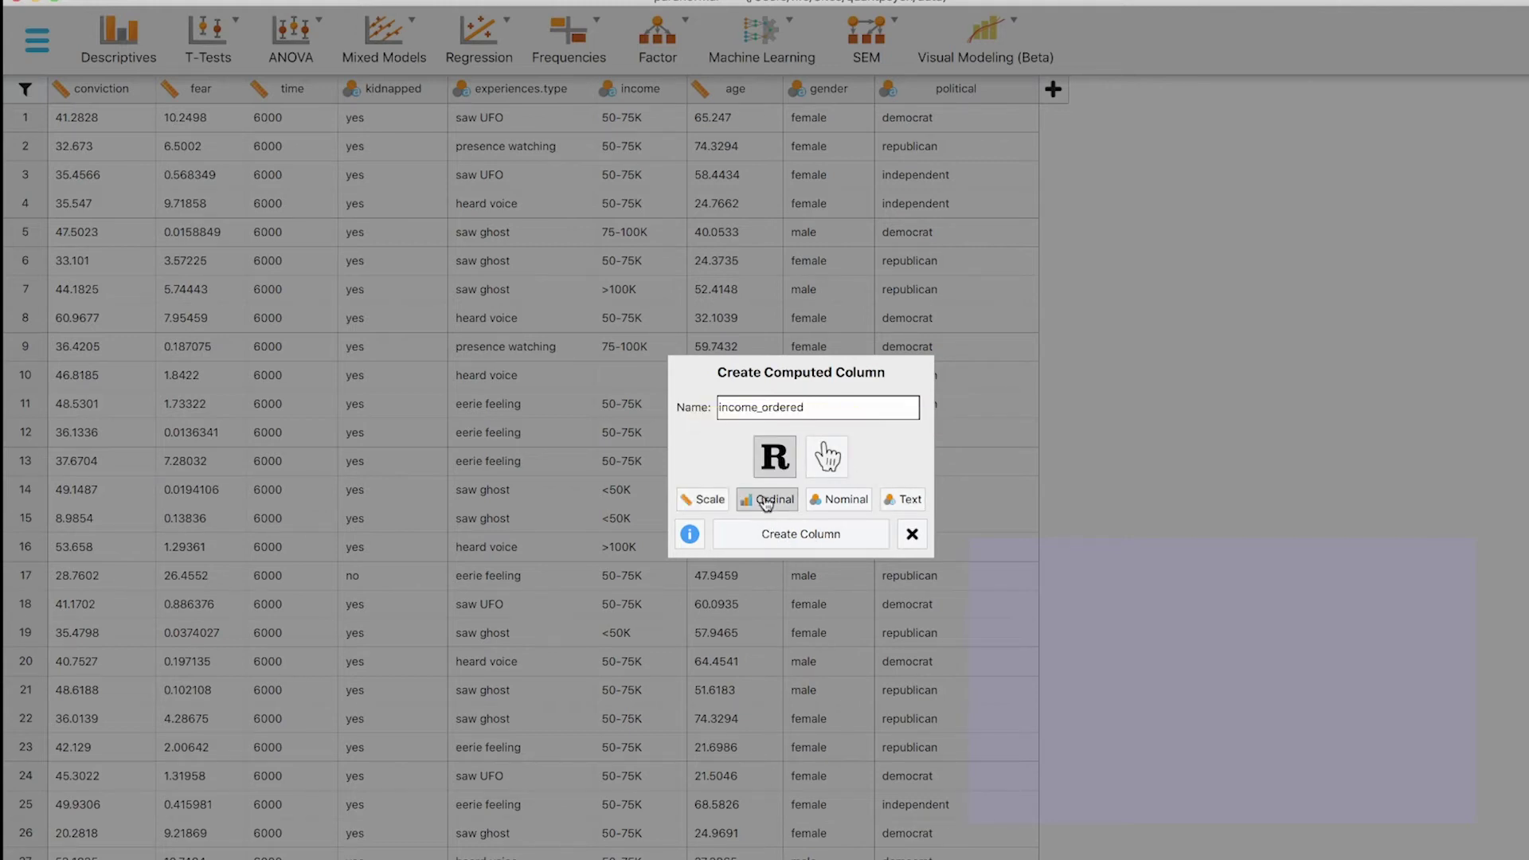
pyautogui.click(811, 535)
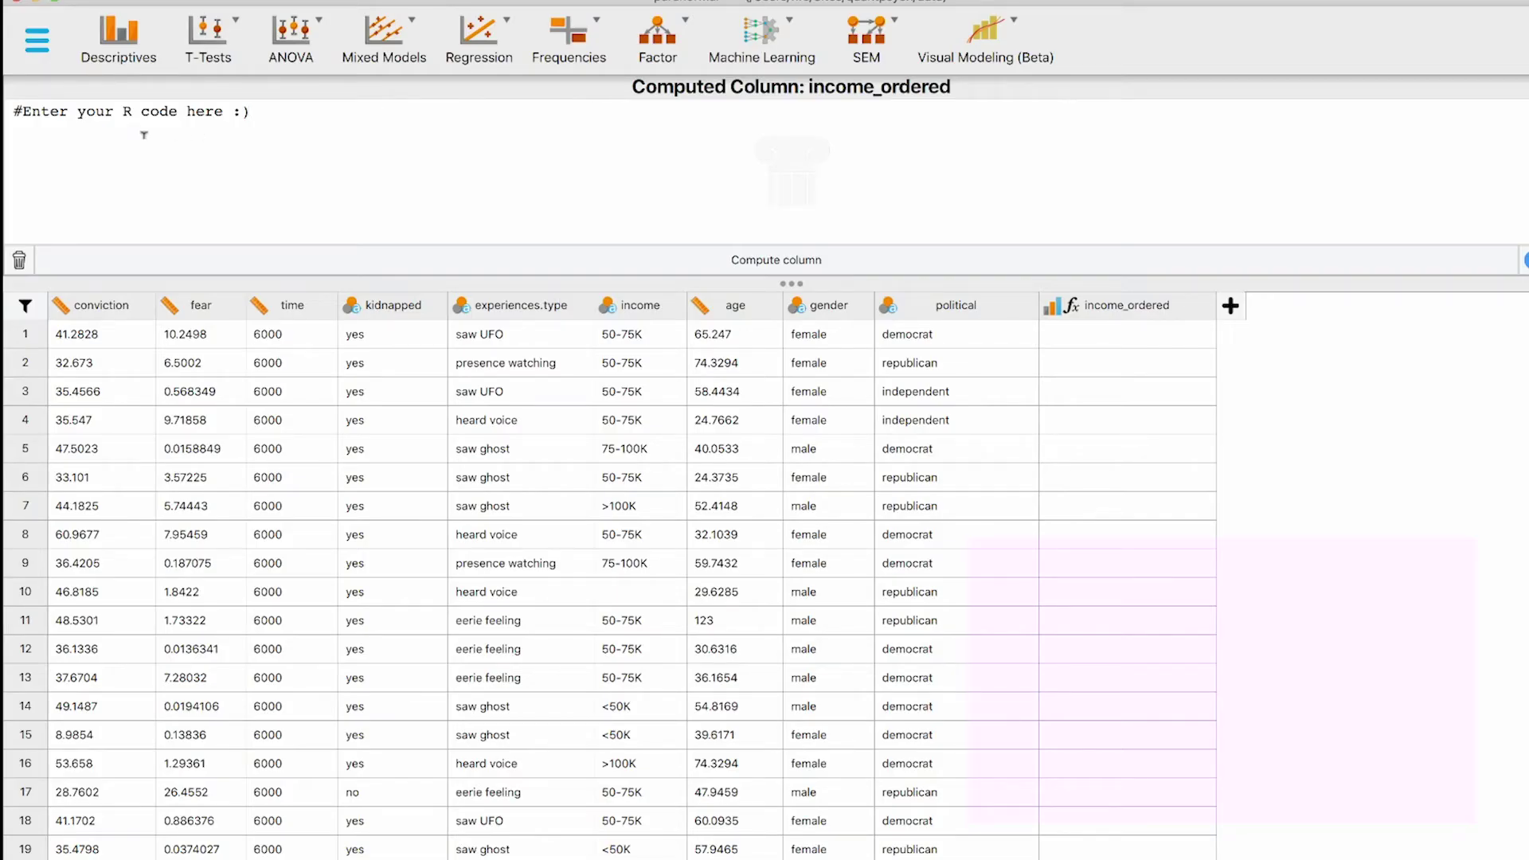
# Begin the column's R code with factor(income, levels = c("<50K", "50-75K", "75-100K", ">100K")
pyautogui.press('Return')
pyautogui.write('factor(income,')
pyautogui.write('levels = c')
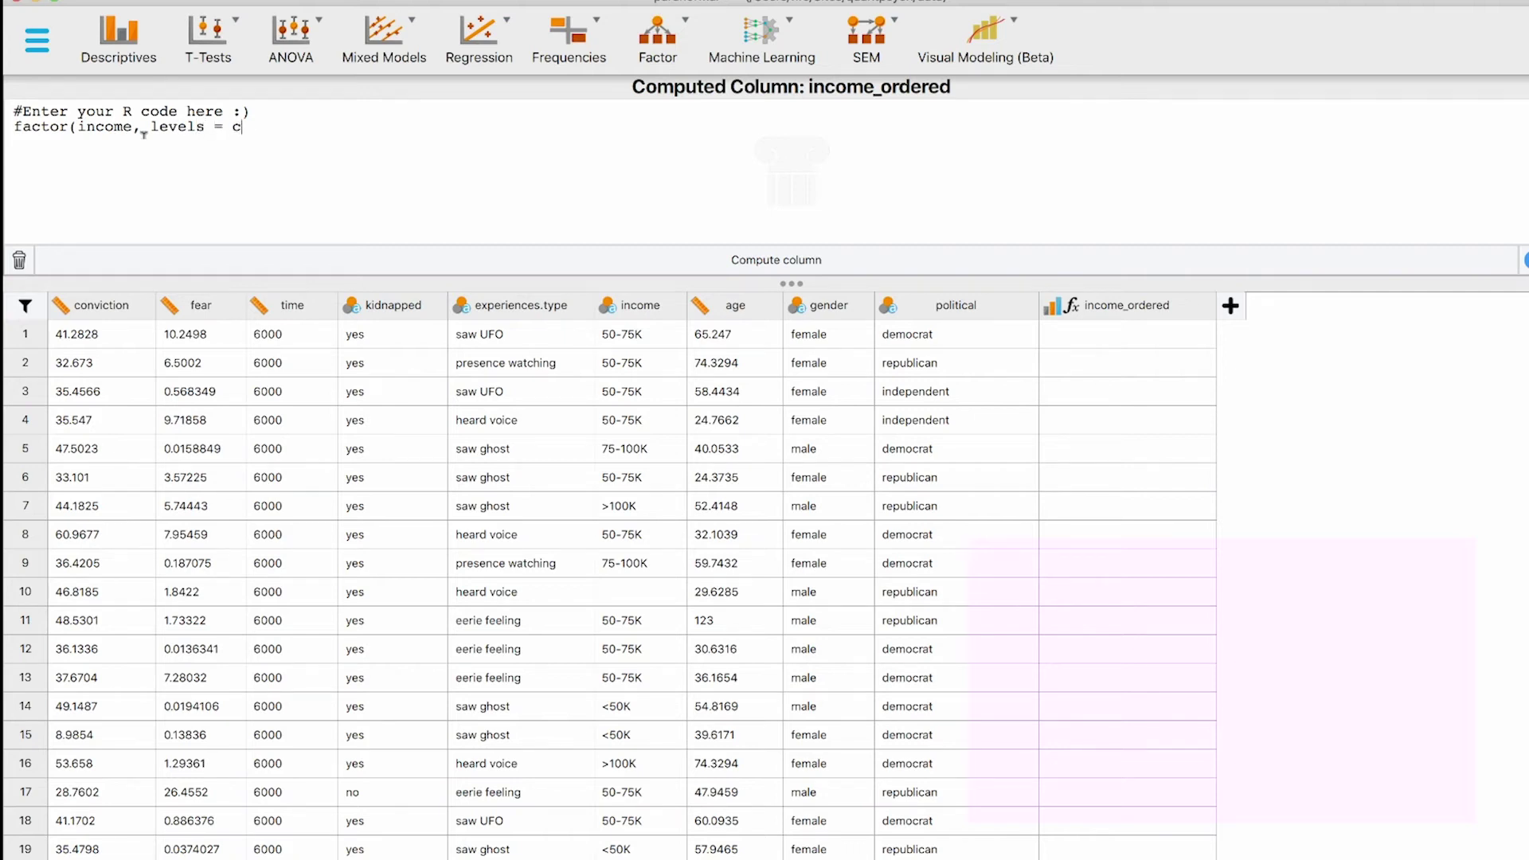
pyautogui.write('("<50')
pyautogui.press('BackSpace')
pyautogui.press('BackSpace')
pyautogui.write('<50K", "50-75K", "7k-100K"')
pyautogui.press('Left')
pyautogui.press('Left')
pyautogui.press('Left')
pyautogui.press('Left')
pyautogui.press('Left')
pyautogui.press('Left')
pyautogui.press('Left')
pyautogui.write('5')
pyautogui.hotkey('shift', 'Right')
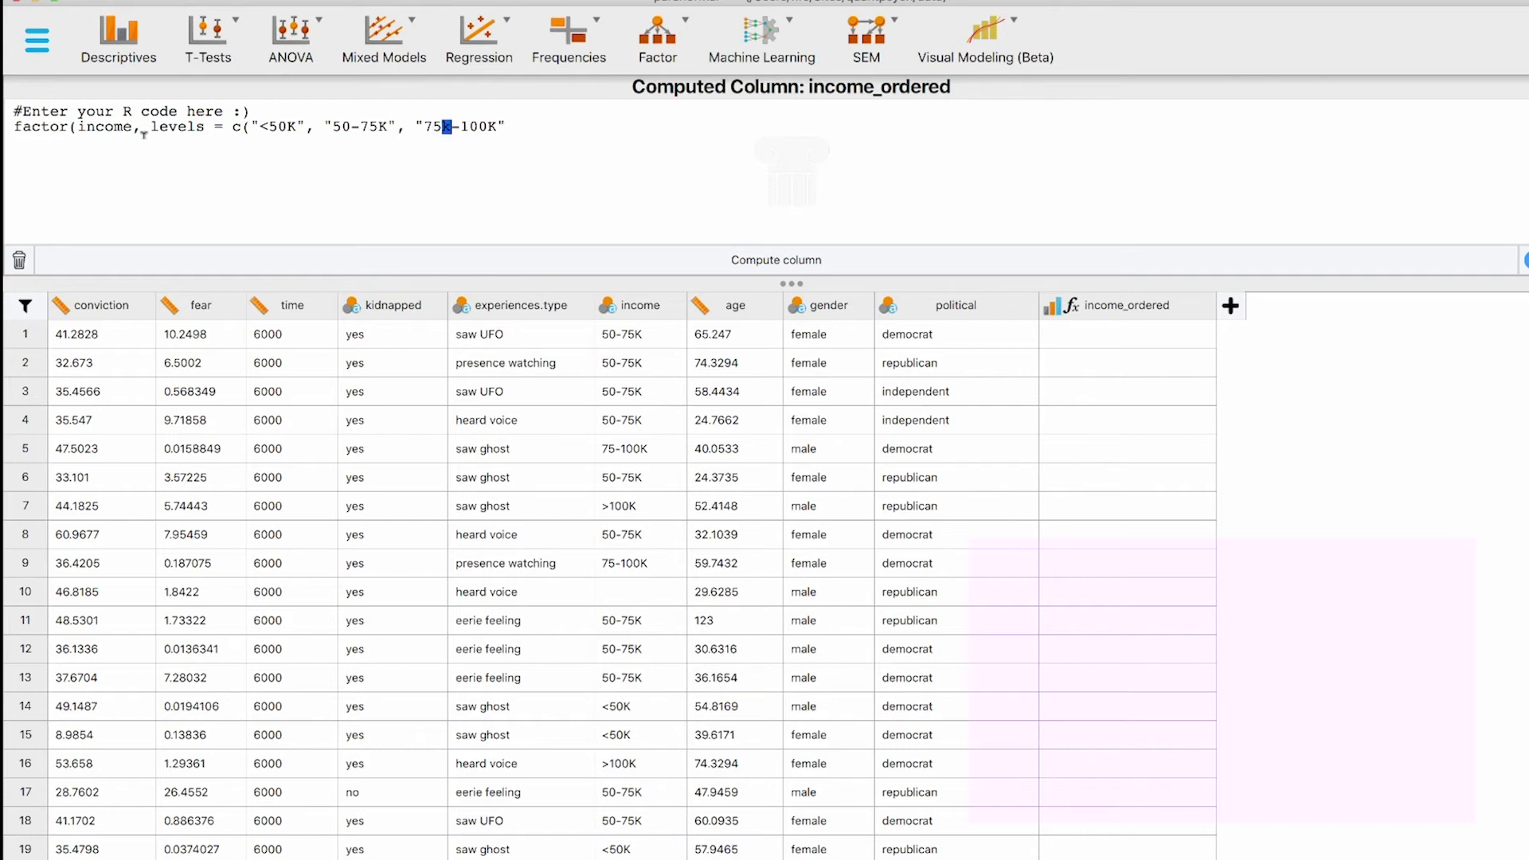
pyautogui.write('K')
pyautogui.press('Left')
pyautogui.press('BackSpace')
pyautogui.write('", ')
pyautogui.write('">100K"')
pyautogui.write('), ')
# Complete the factor code with labels=c(1,2,3,4)) and compute the income_ordered column
pyautogui.write('le')
pyautogui.write('bels=c')
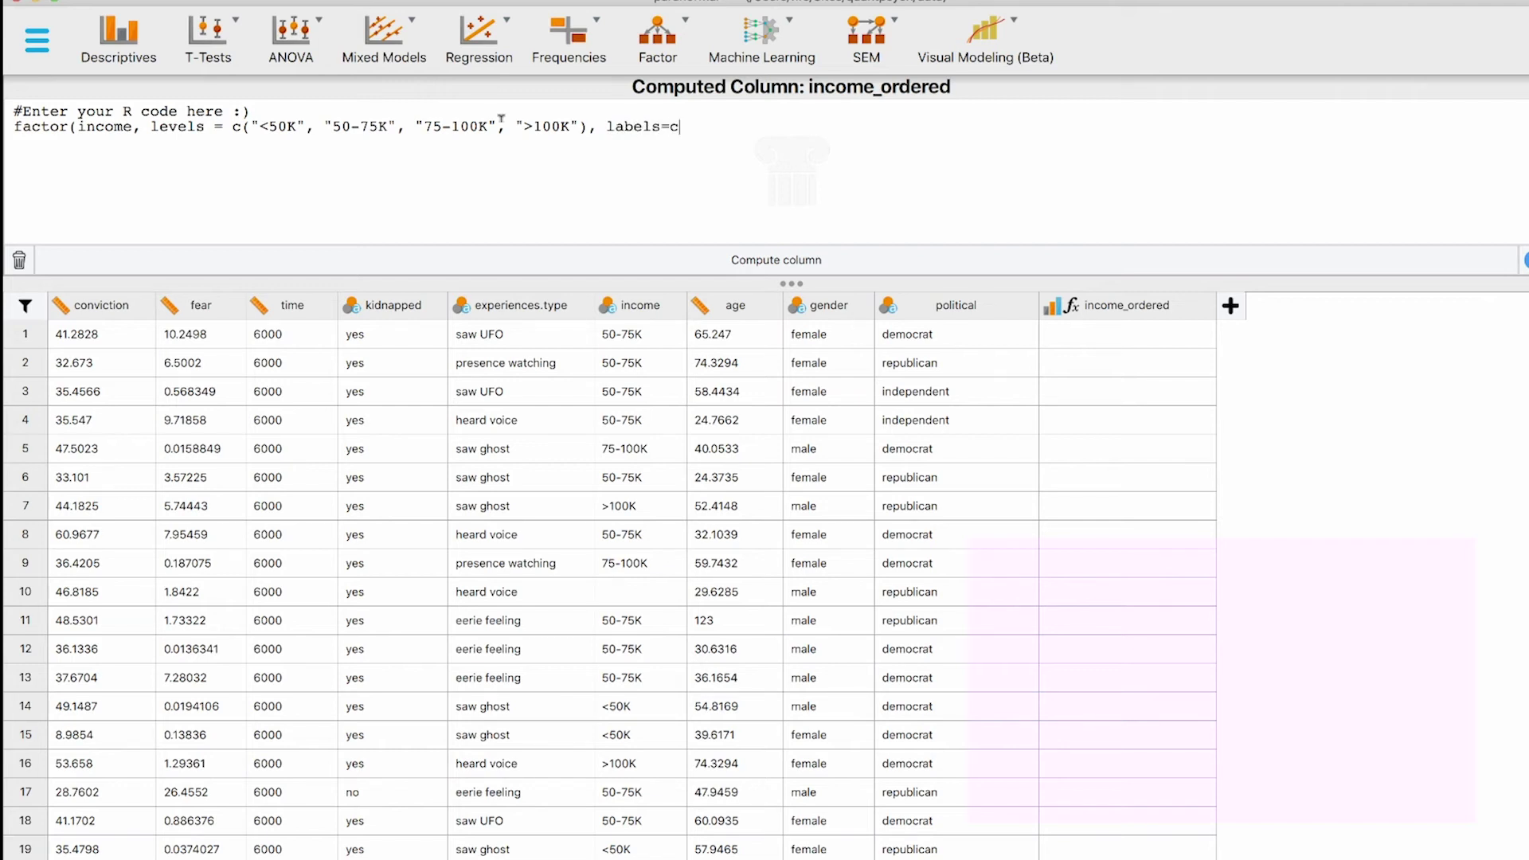
pyautogui.write('(1,2,3,4))')
pyautogui.doubleClick(270, 125)
pyautogui.click(787, 124)
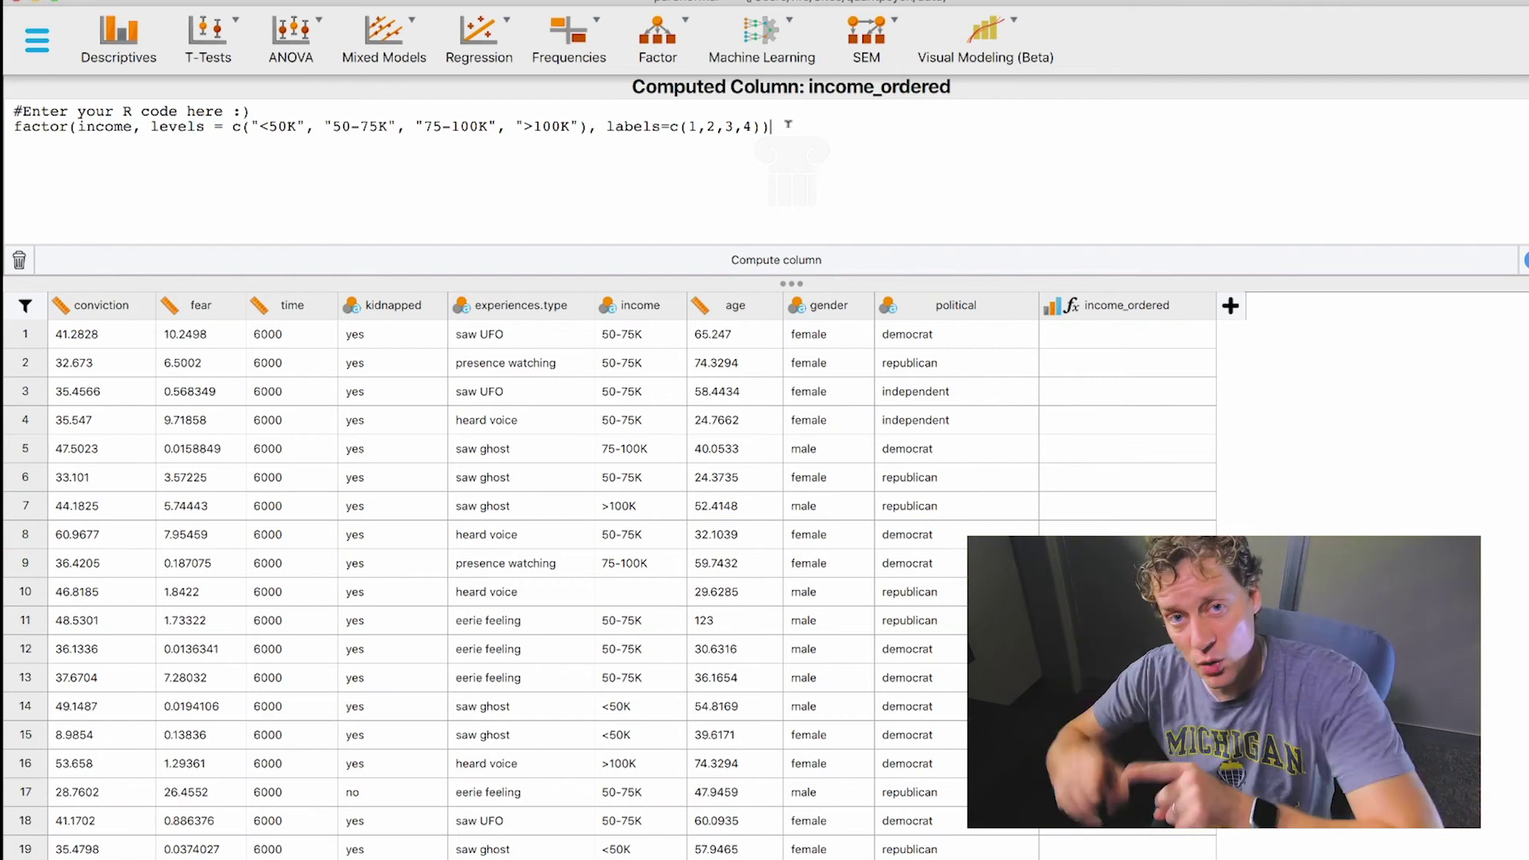
pyautogui.click(778, 261)
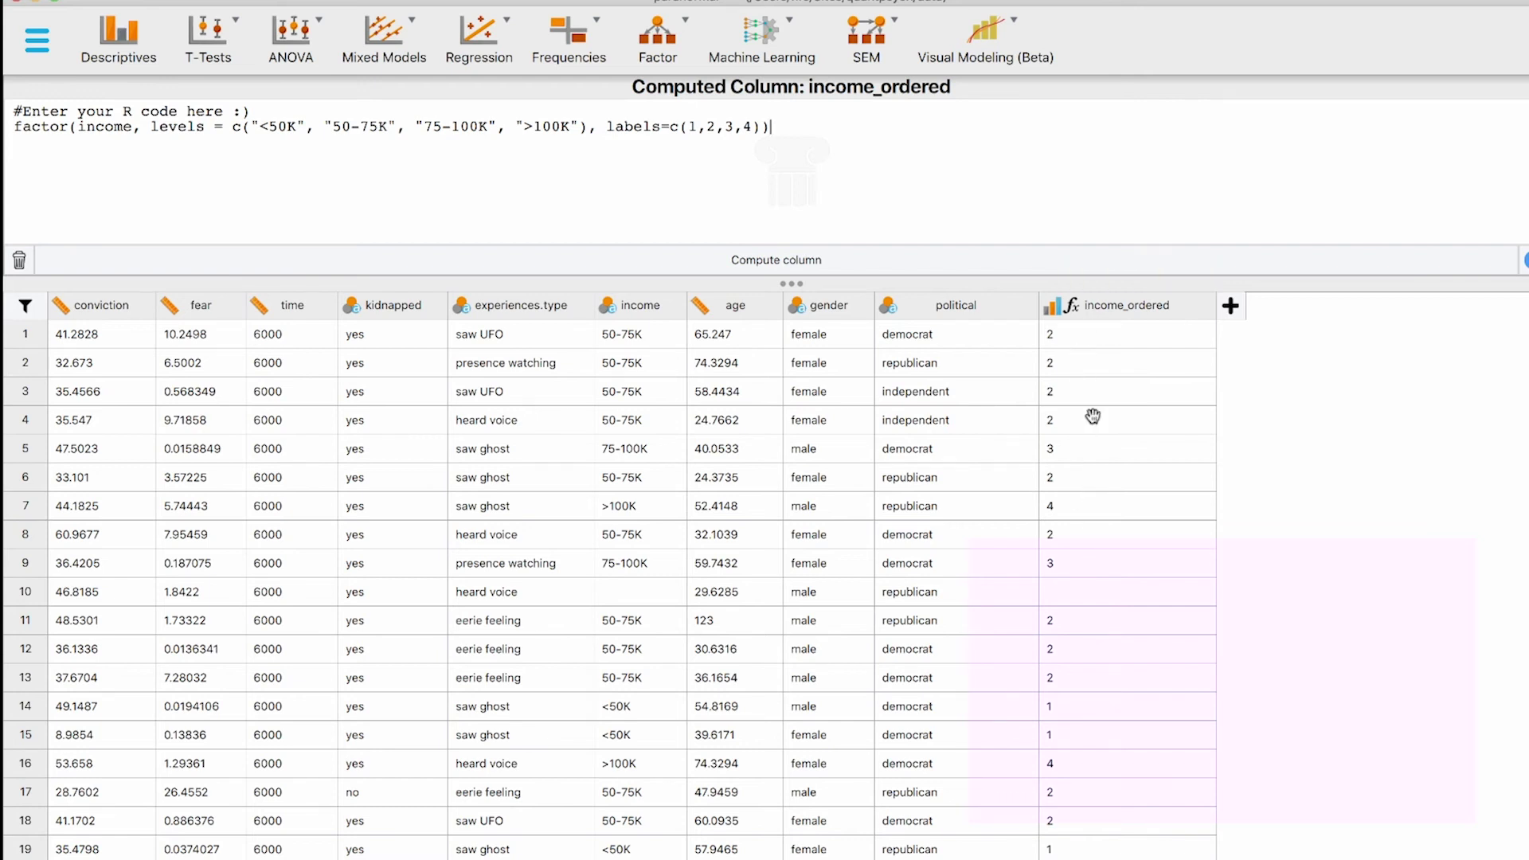
# In the income_ordered value labels, relabel value 1 as <50k and value 2 as 50-75k
pyautogui.click(1090, 307)
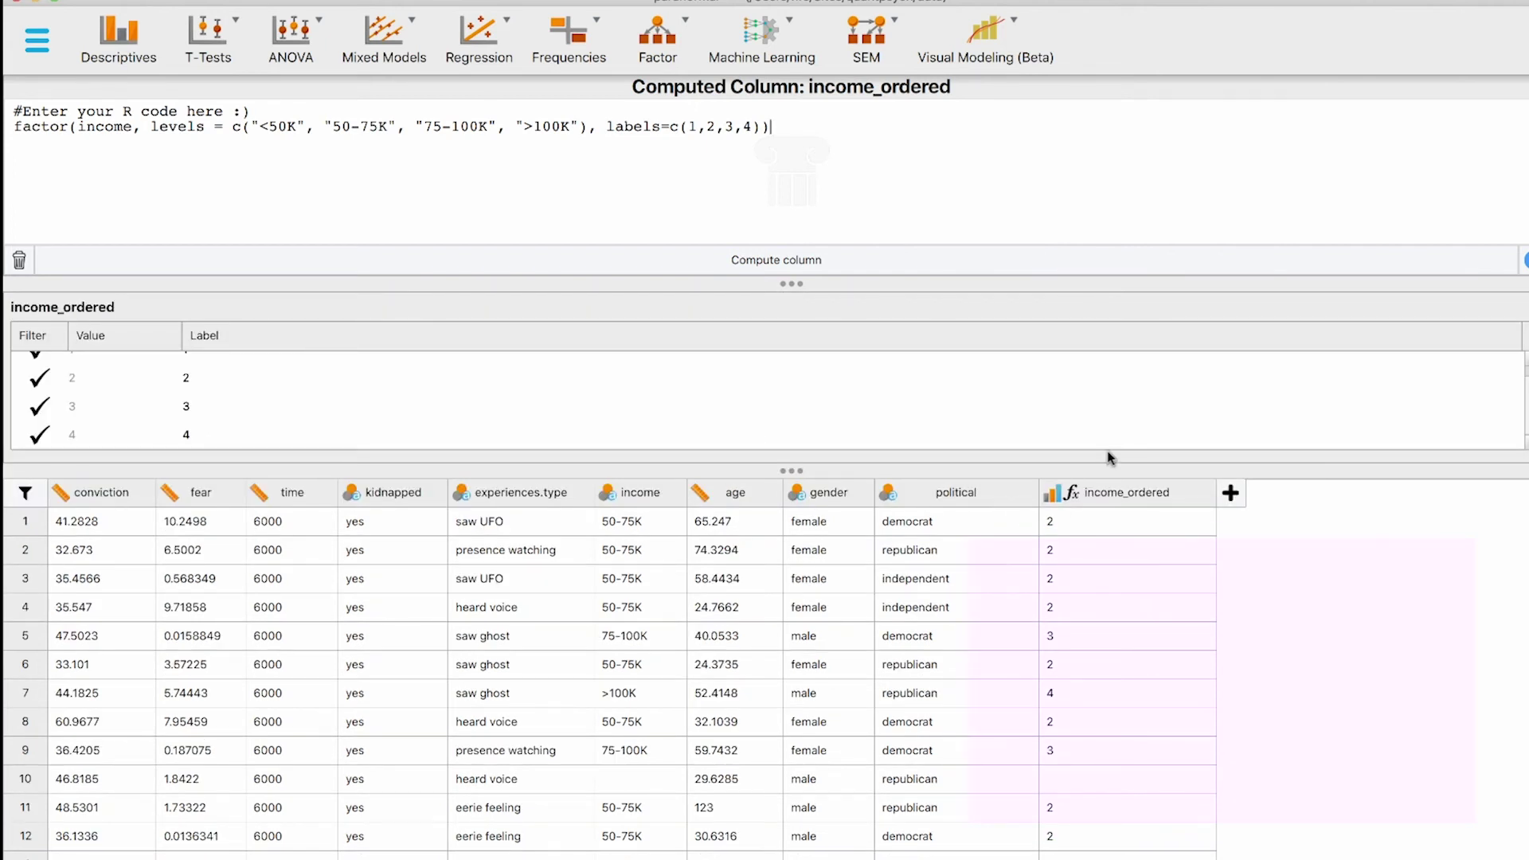
pyautogui.moveTo(1072, 471); pyautogui.dragTo(1063, 555)
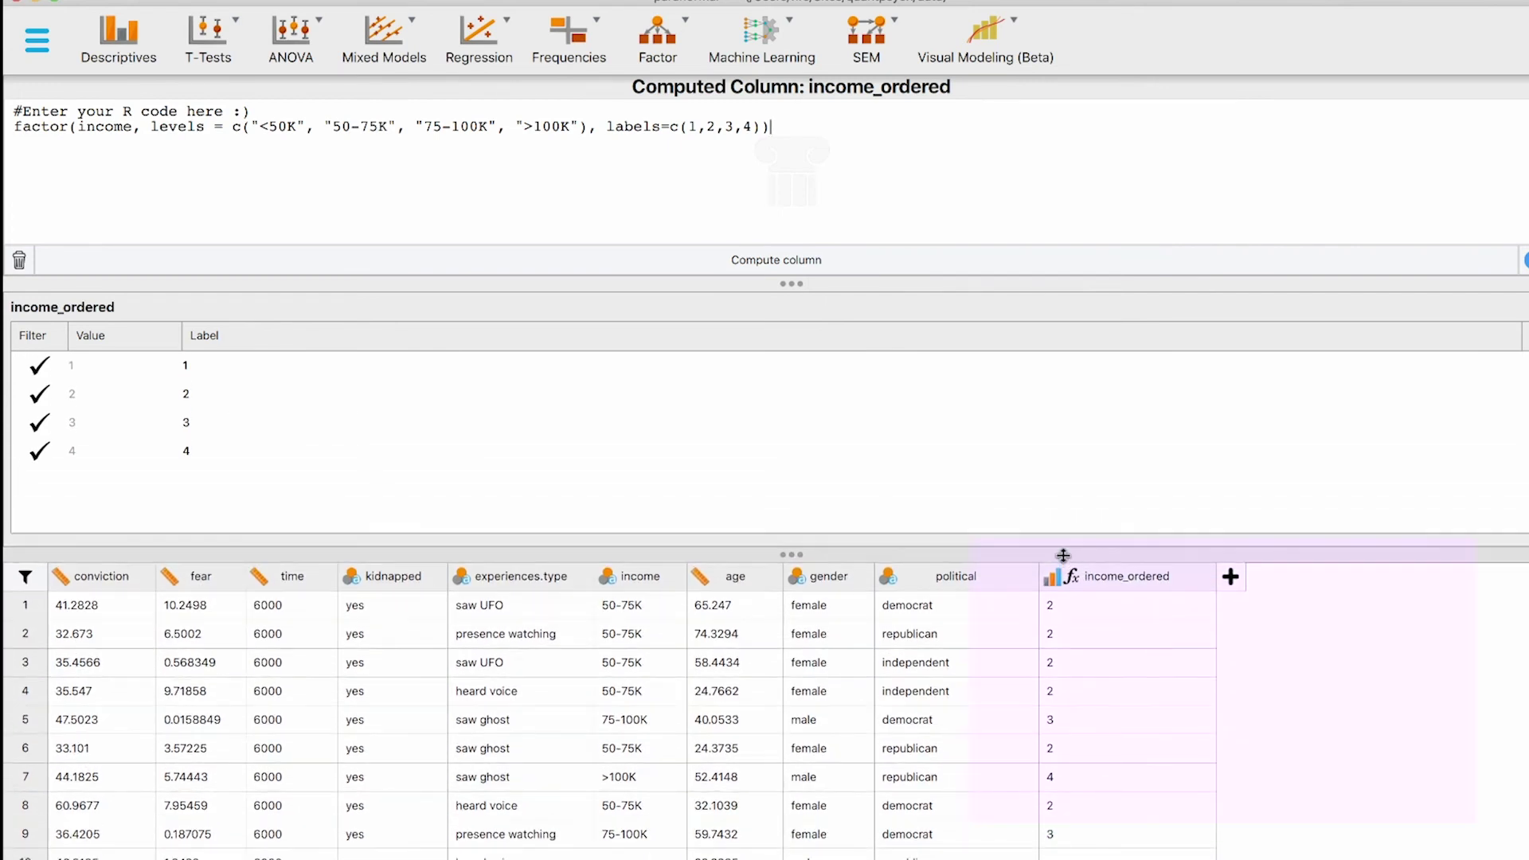
pyautogui.doubleClick(184, 366)
pyautogui.press('BackSpace')
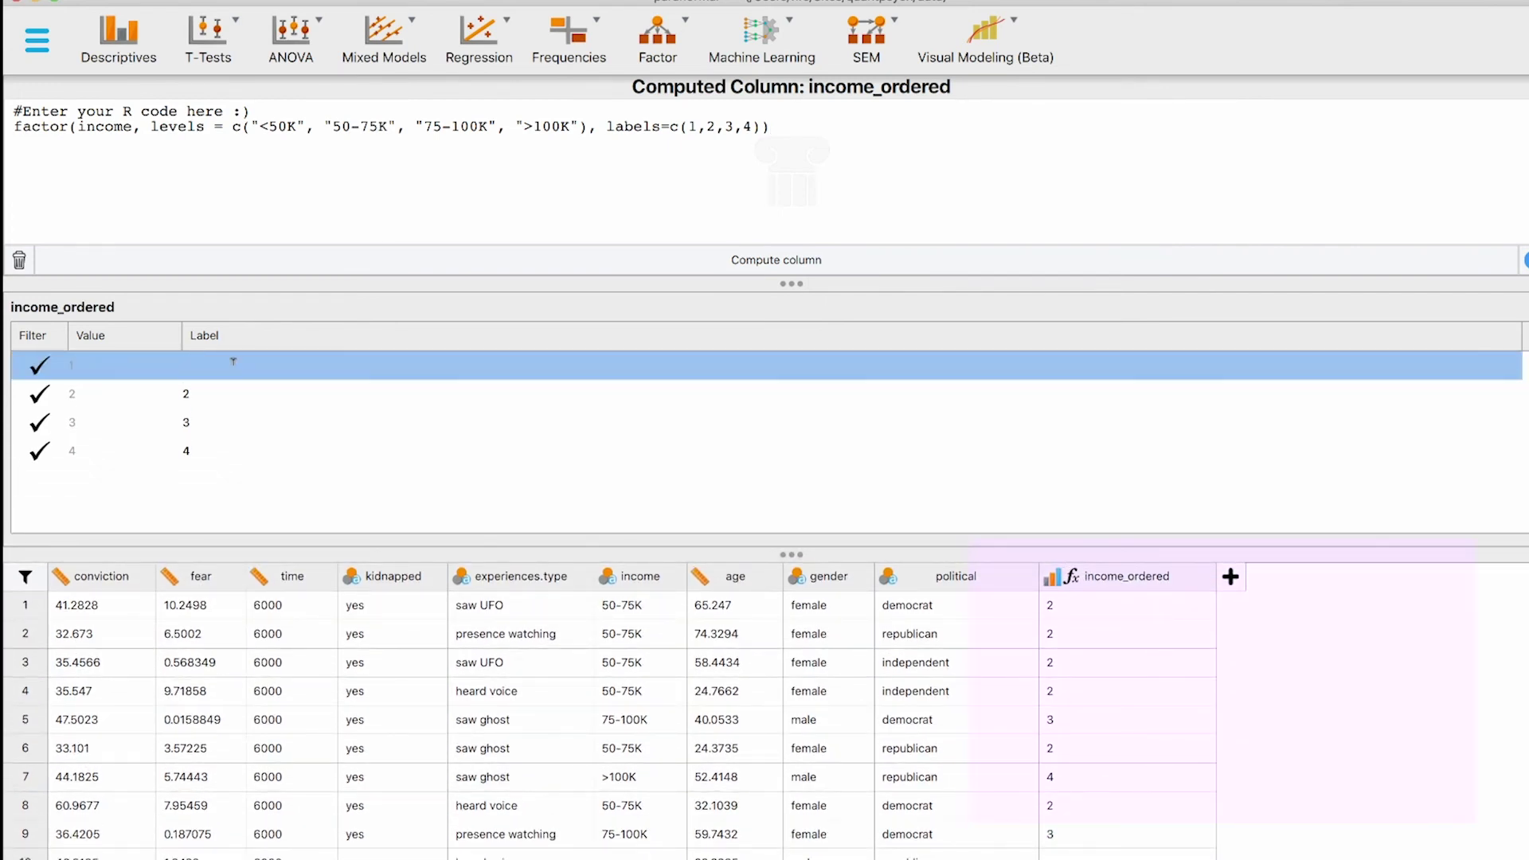
pyautogui.write('<50k')
pyautogui.doubleClick(187, 391)
pyautogui.press('BackSpace')
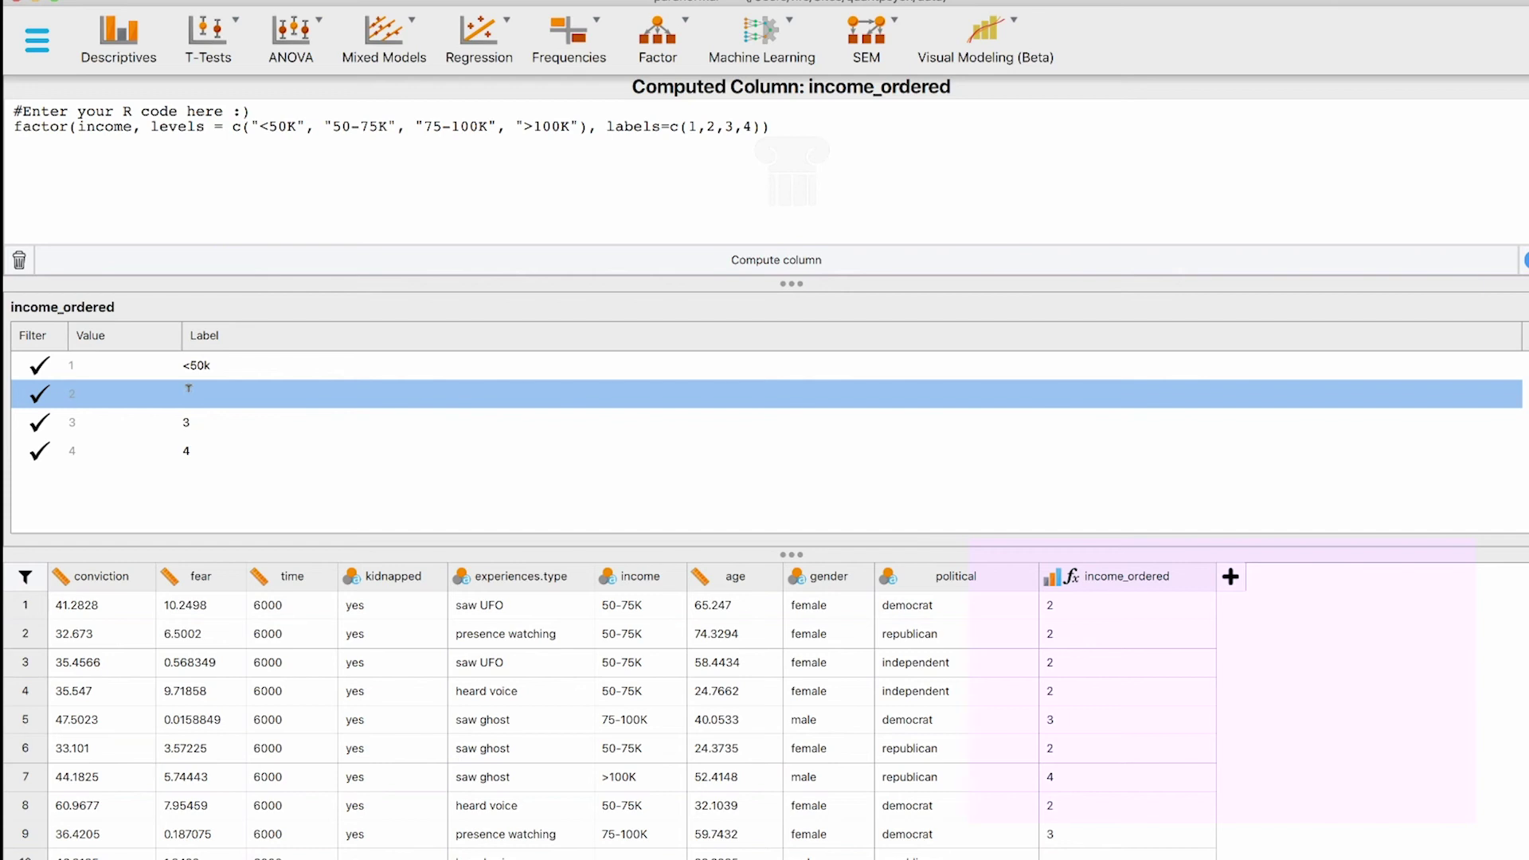
pyautogui.write('50-75k')
pyautogui.press('Return')
# Relabel value 3 as 75-100k and value 4 as >100k in income_ordered
pyautogui.doubleClick(186, 421)
pyautogui.press('BackSpace')
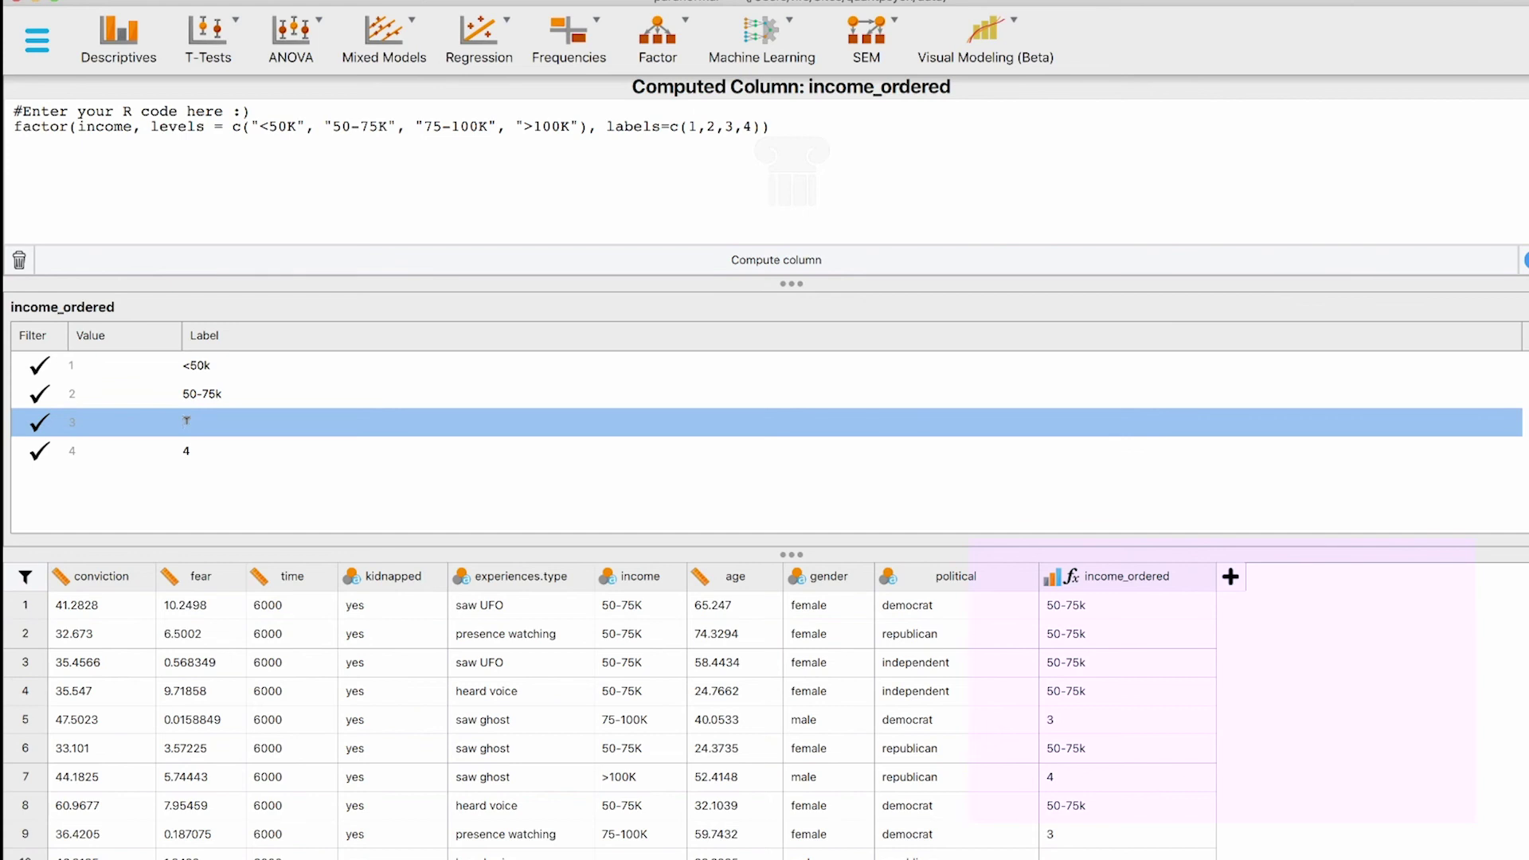
pyautogui.write('75-100k')
pyautogui.press('Return')
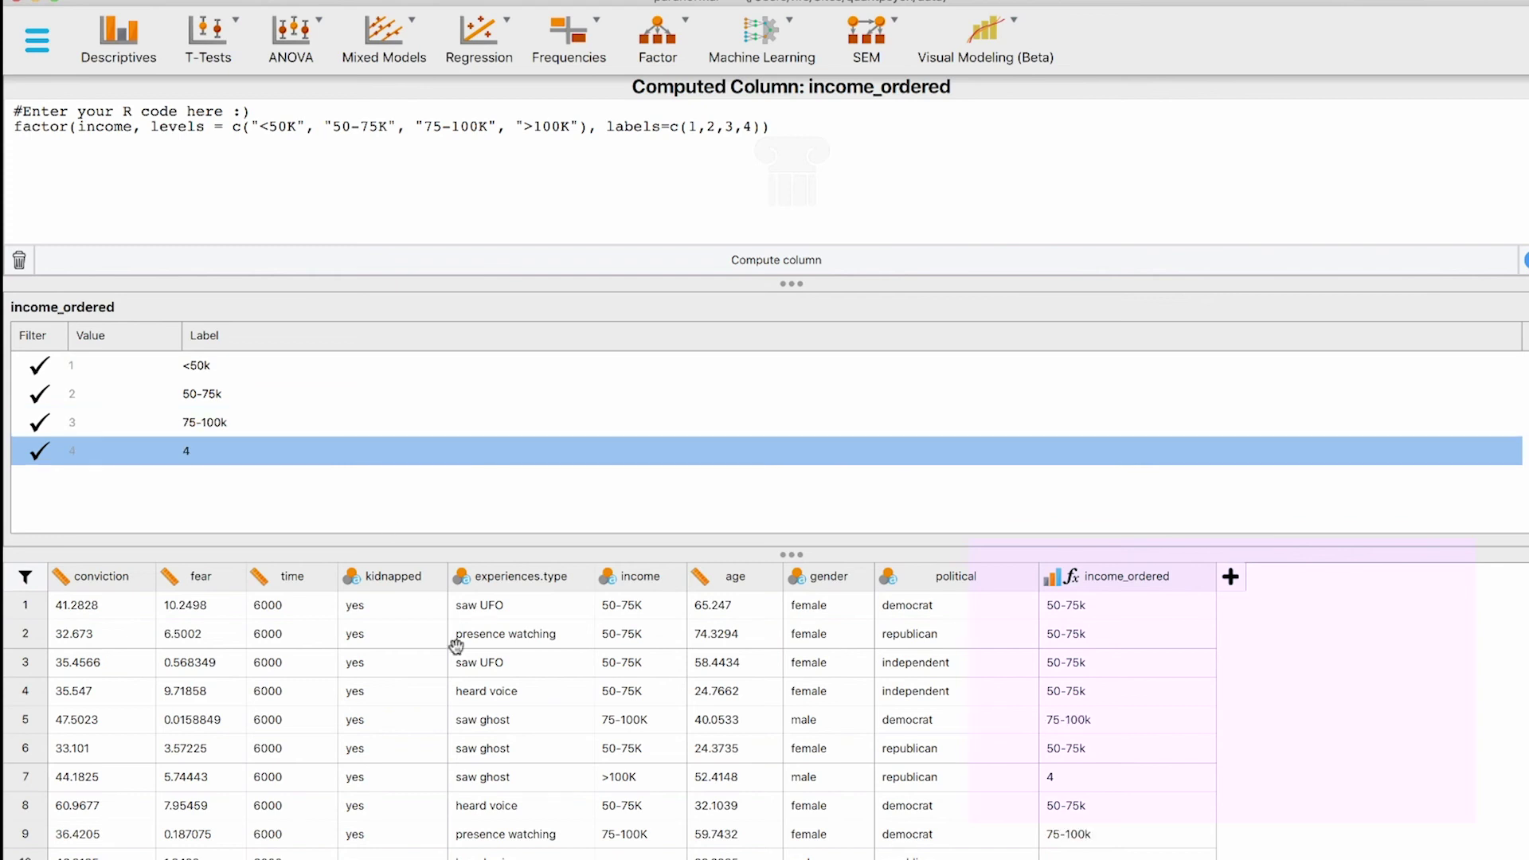
pyautogui.doubleClick(193, 449)
pyautogui.write('>100k')
# Create a second Flexplot with income_ordered as the dependent variable
pyautogui.click(998, 31)
pyautogui.click(936, 92)
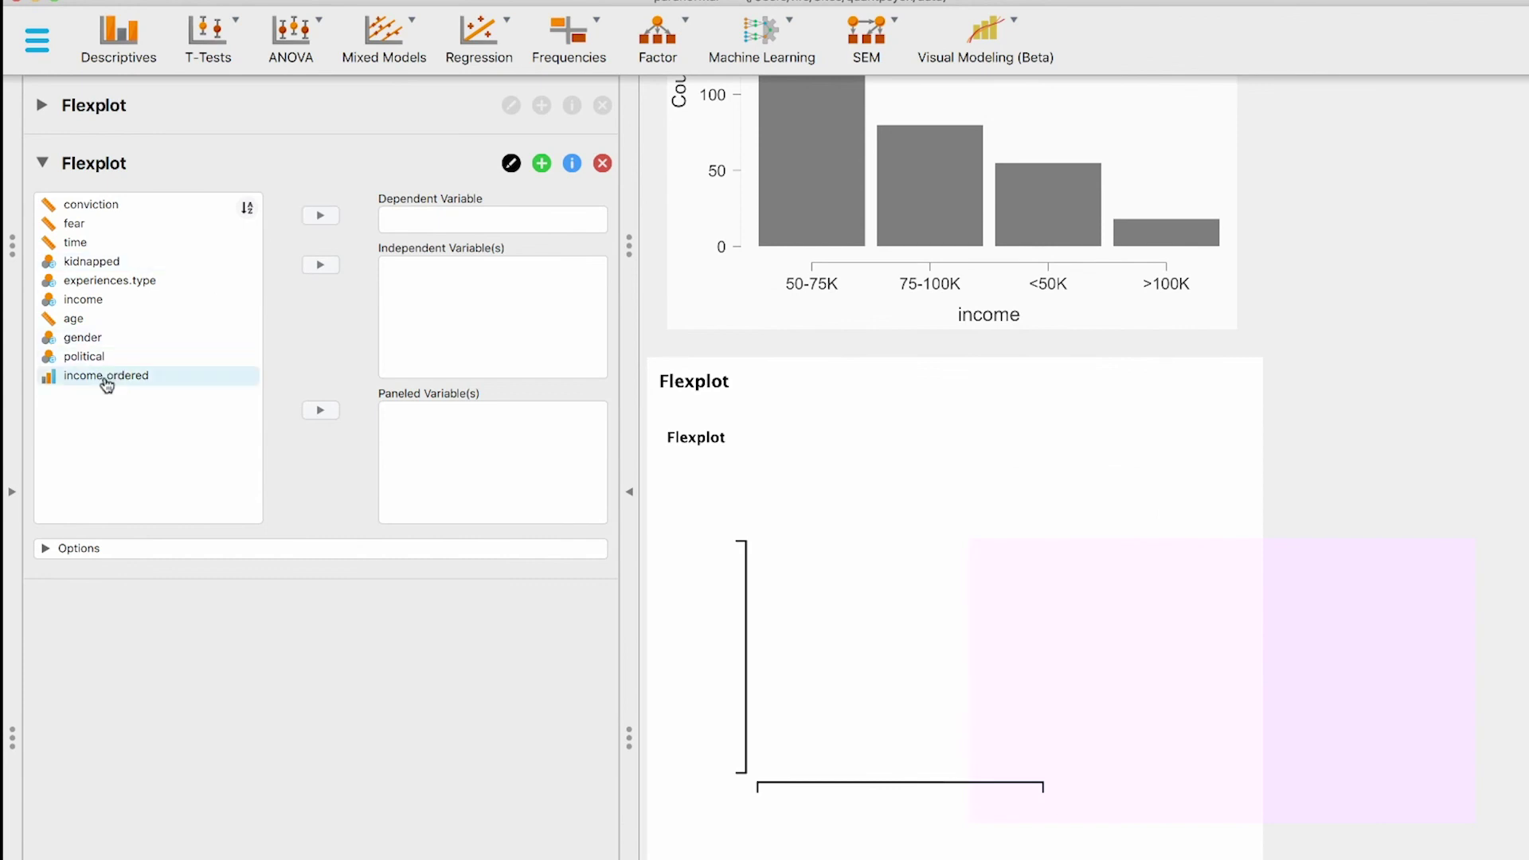
pyautogui.click(107, 385)
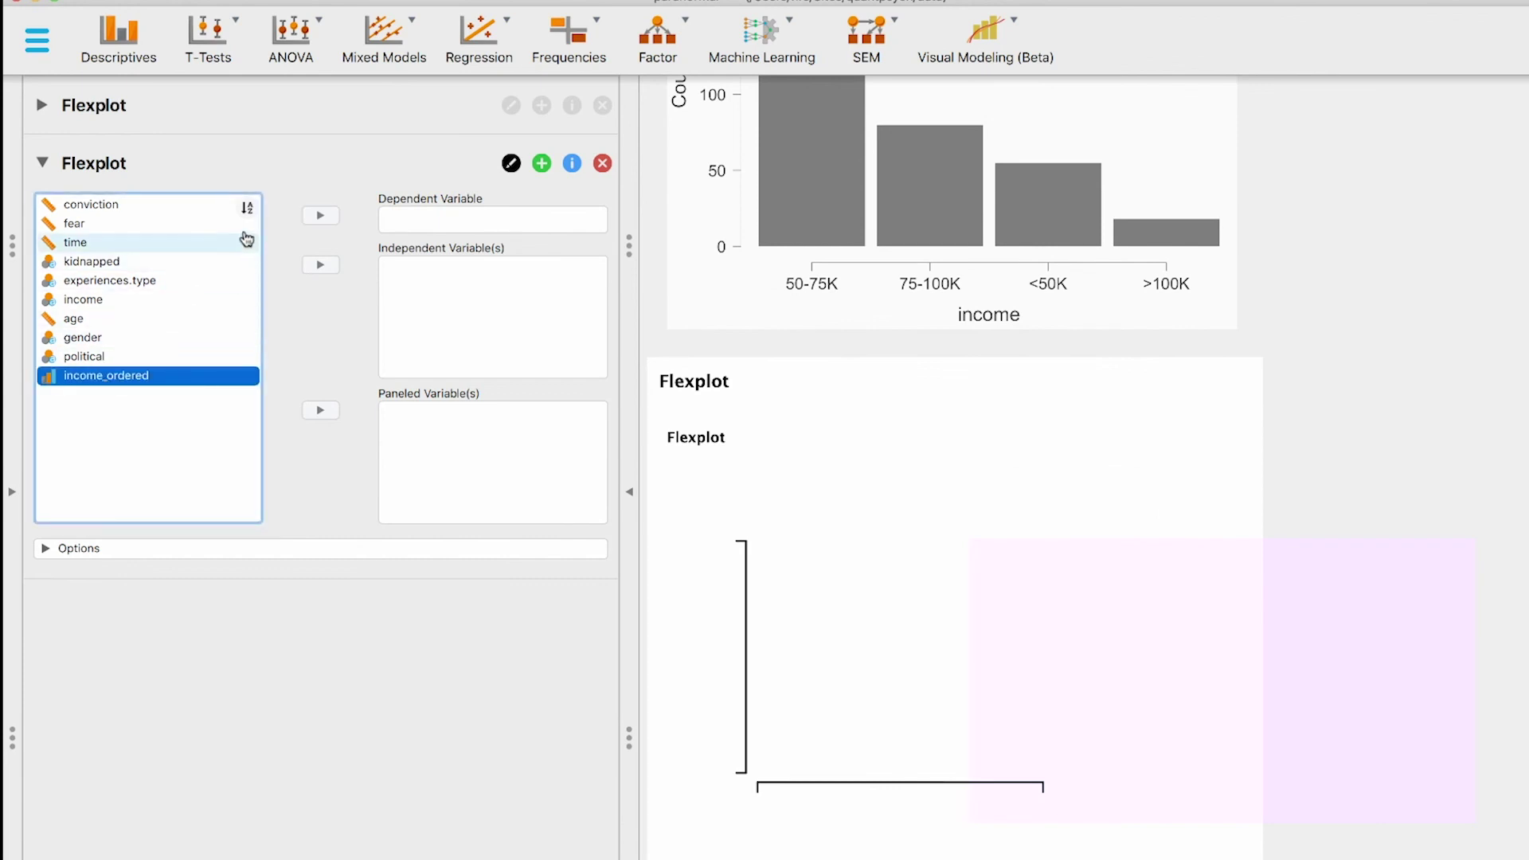
pyautogui.click(322, 214)
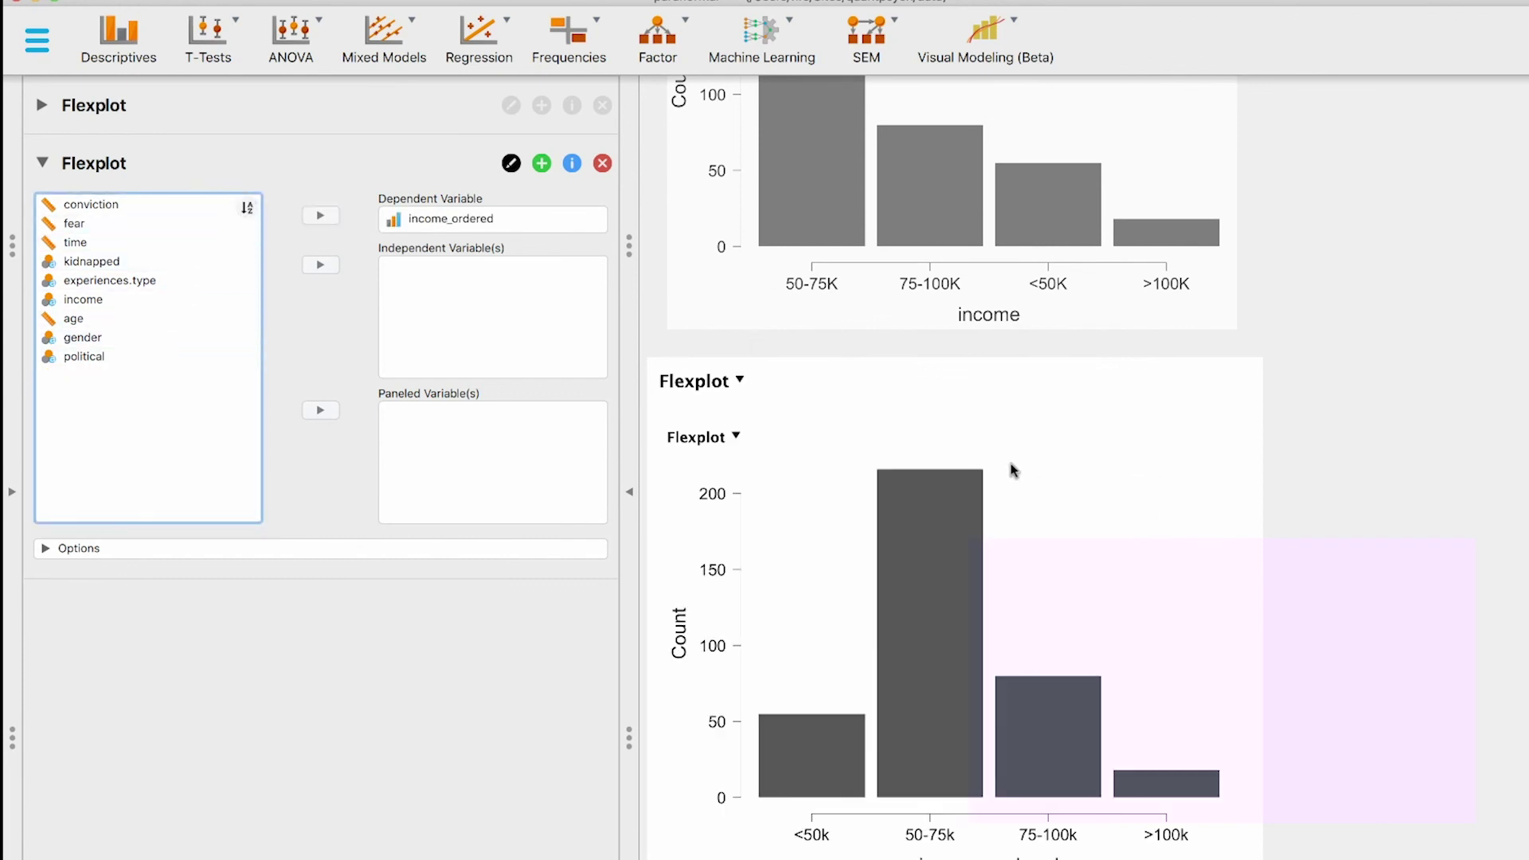